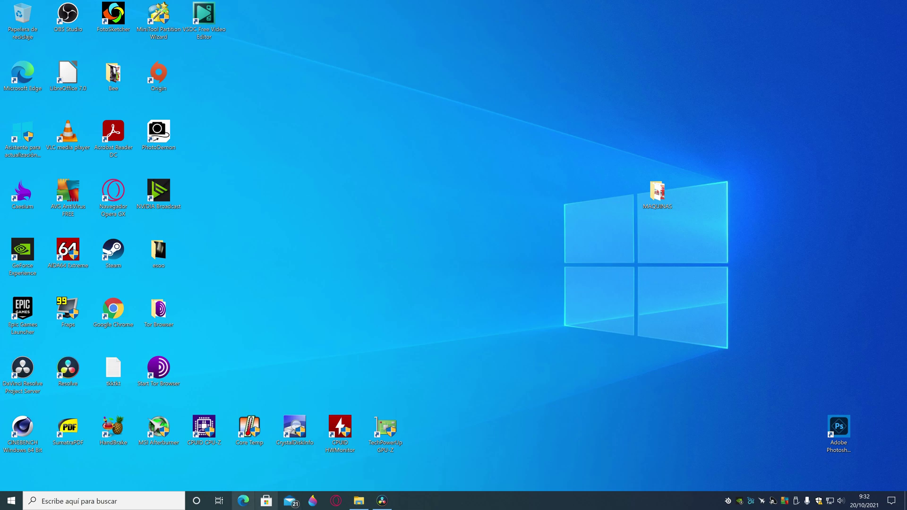
# Step: Switch to DaVinci Resolve and set the project's timeline resolution to Custom, 1080 x 1920
pyautogui.click(390, 508)
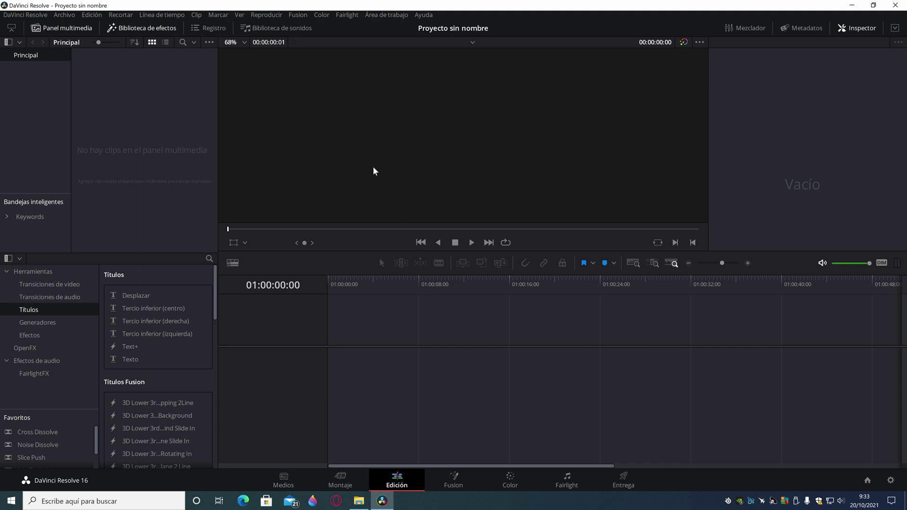
pyautogui.click(66, 13)
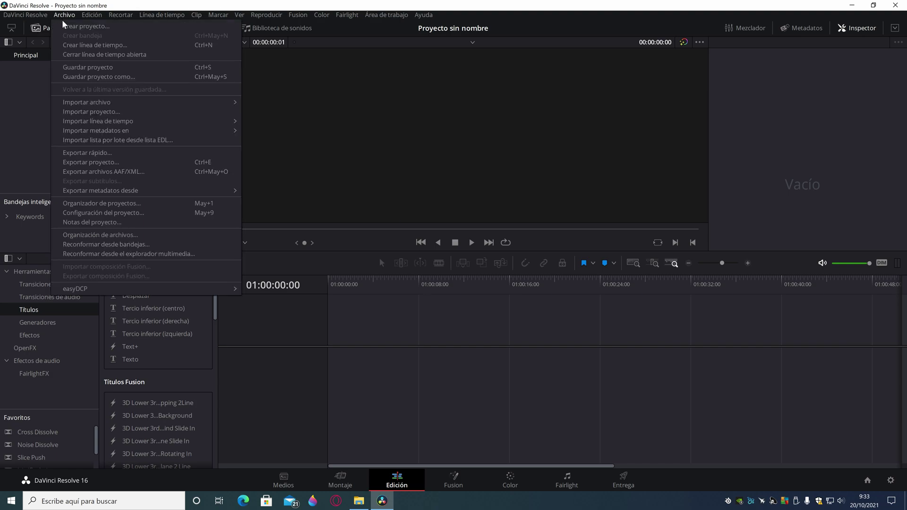
pyautogui.click(148, 213)
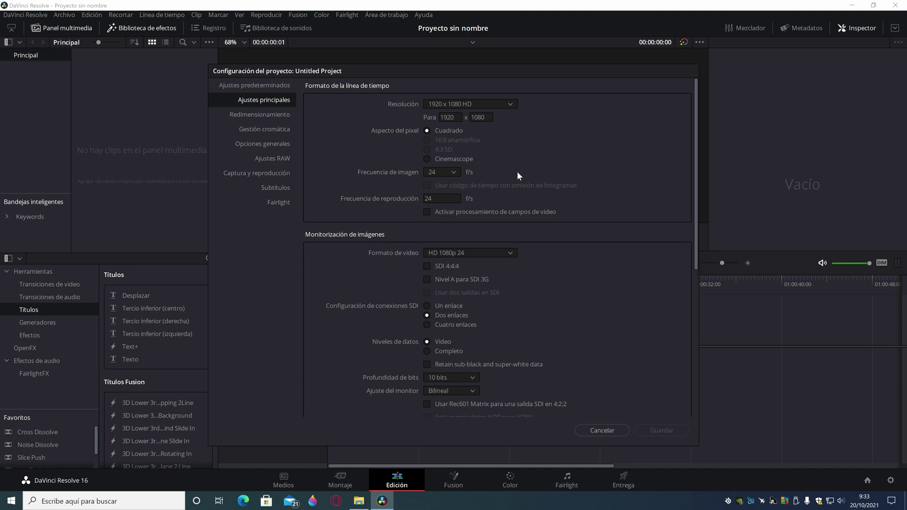
pyautogui.click(459, 104)
pyautogui.scroll(3, 468, 123)
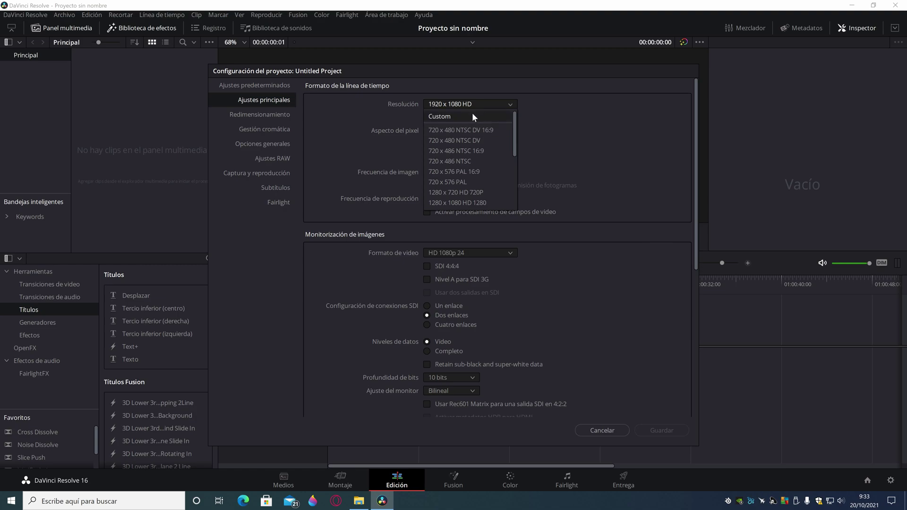
pyautogui.click(473, 116)
pyautogui.doubleClick(449, 117)
pyautogui.write('1080')
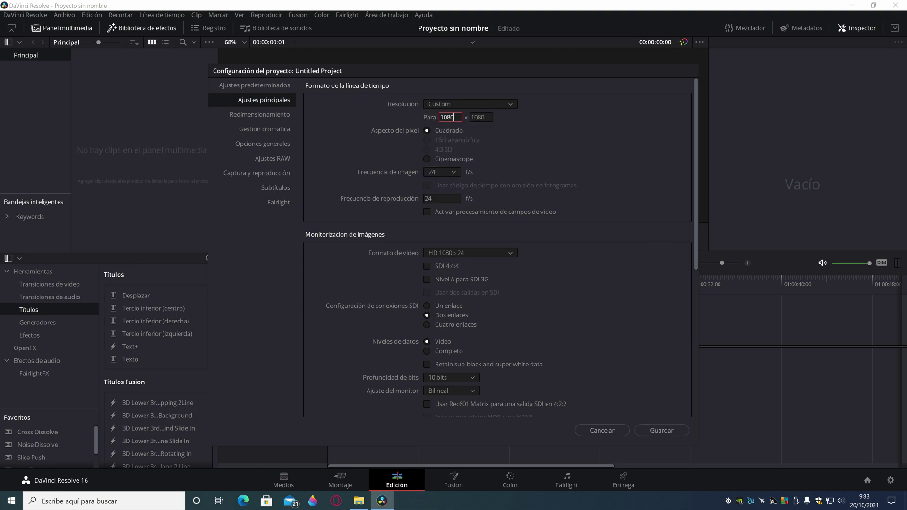
pyautogui.press('Tab')
pyautogui.write('1920')
# Step: Set the timeline and playback frame rates to 60 and the video monitoring format to HD 1080p 60, and save the project settings
pyautogui.click(452, 172)
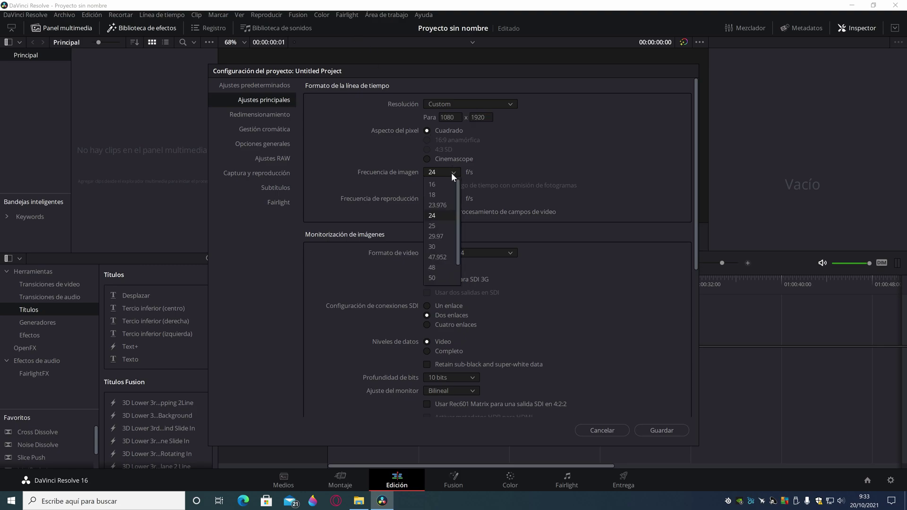
pyautogui.click(440, 275)
pyautogui.click(431, 199)
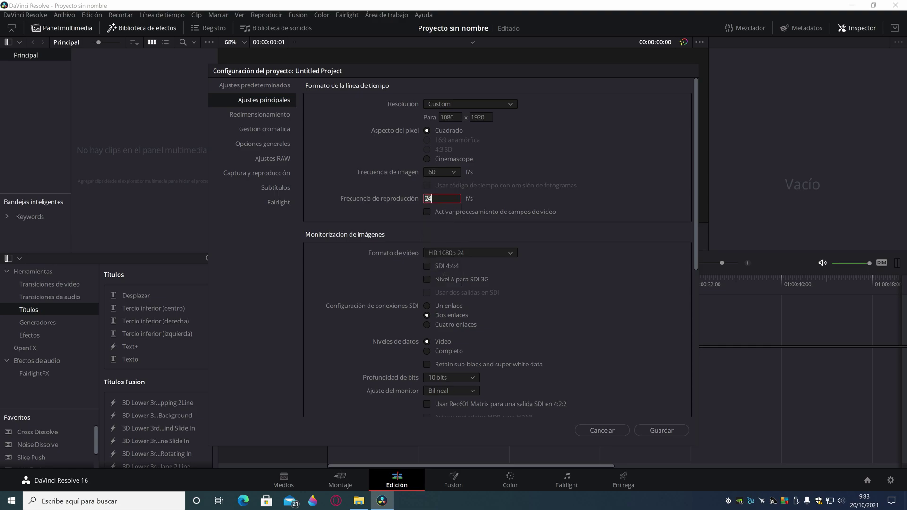
pyautogui.write('60')
pyautogui.click(469, 252)
pyautogui.scroll(-3, 469, 268)
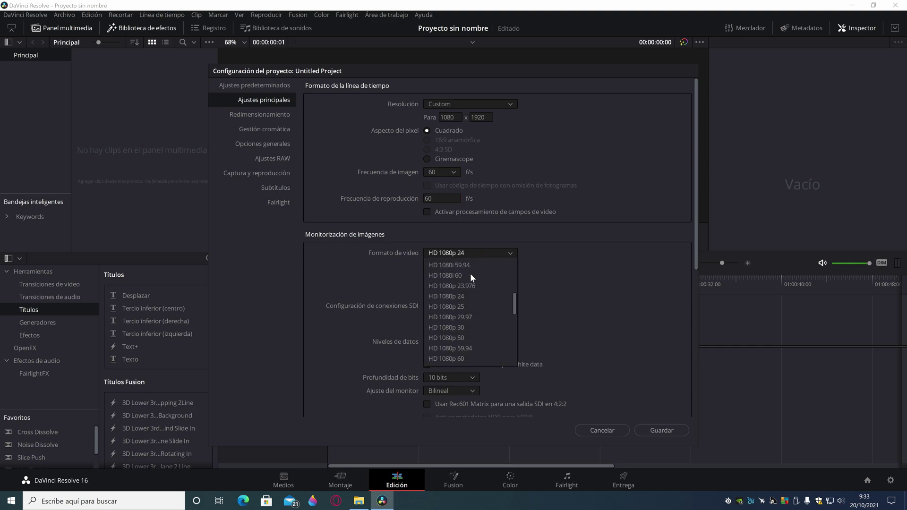
pyautogui.click(474, 358)
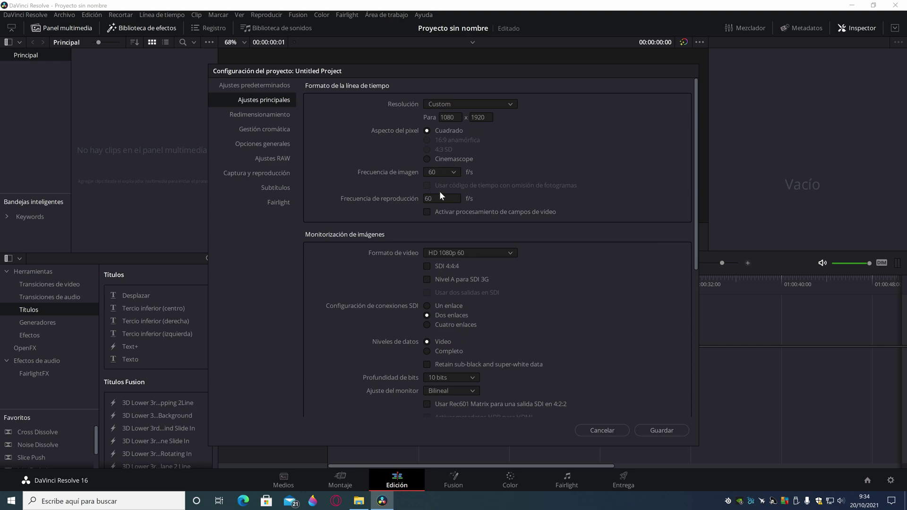
pyautogui.click(663, 430)
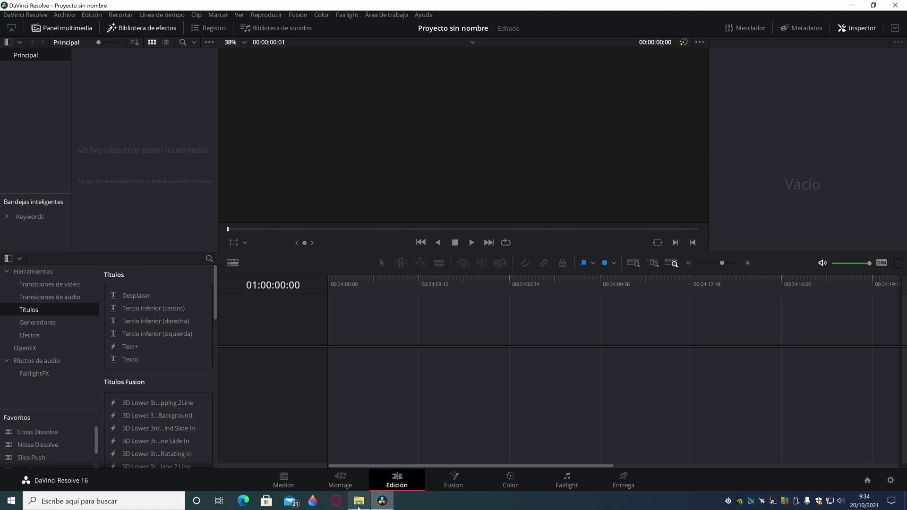
# Step: Import "Gatita Disfruta en El Pueblo" and "Hickory Dickory Dock - The Green Orbs" from File Explorer into the media pool, keeping the project's frame rate
pyautogui.click(359, 501)
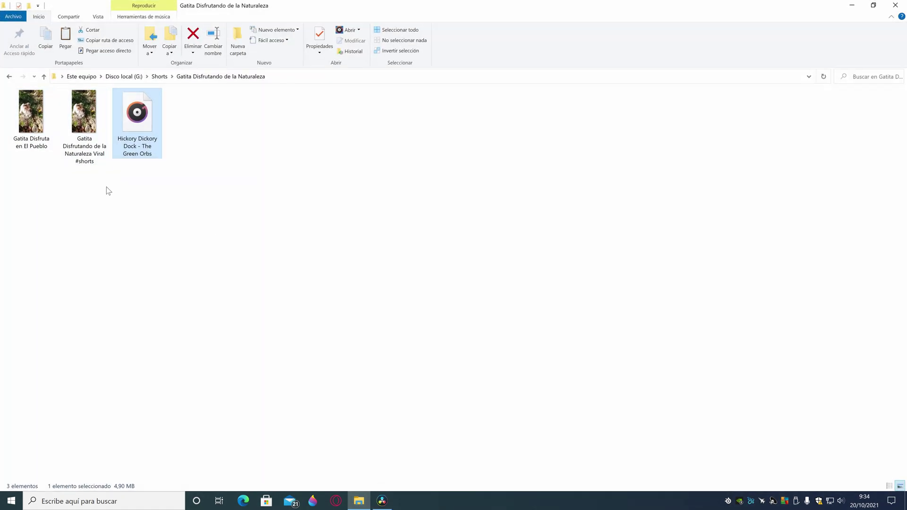
pyautogui.keyDown('ctrl'); pyautogui.click(31, 124); pyautogui.keyUp('ctrl')
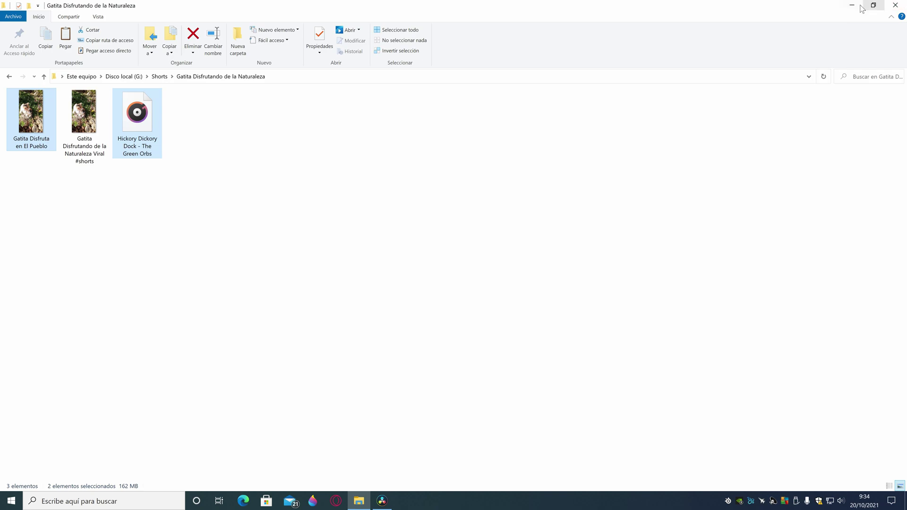
pyautogui.moveTo(145, 113)
pyautogui.mouseDown()
pyautogui.moveTo(387, 507)
pyautogui.moveTo(163, 106)
pyautogui.moveTo(150, 100)
pyautogui.mouseUp()
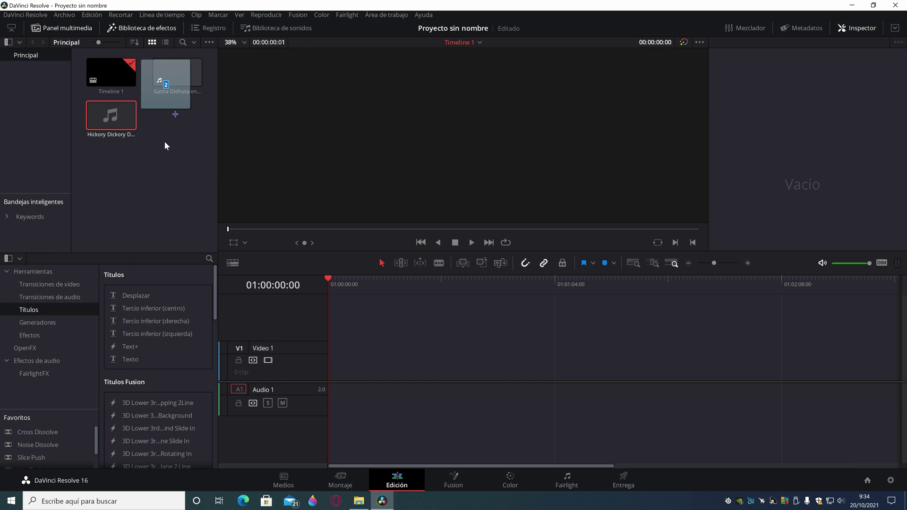
pyautogui.moveTo(147, 154); pyautogui.dragTo(155, 138)
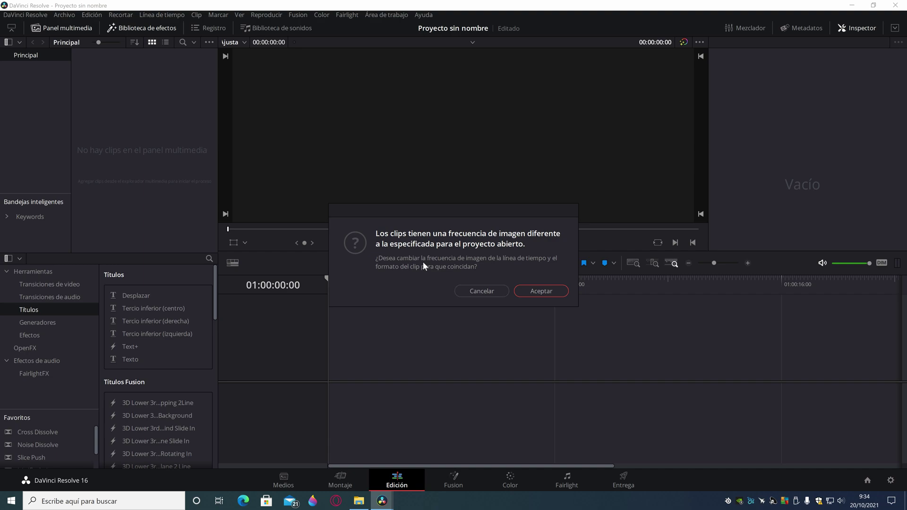
pyautogui.click(489, 293)
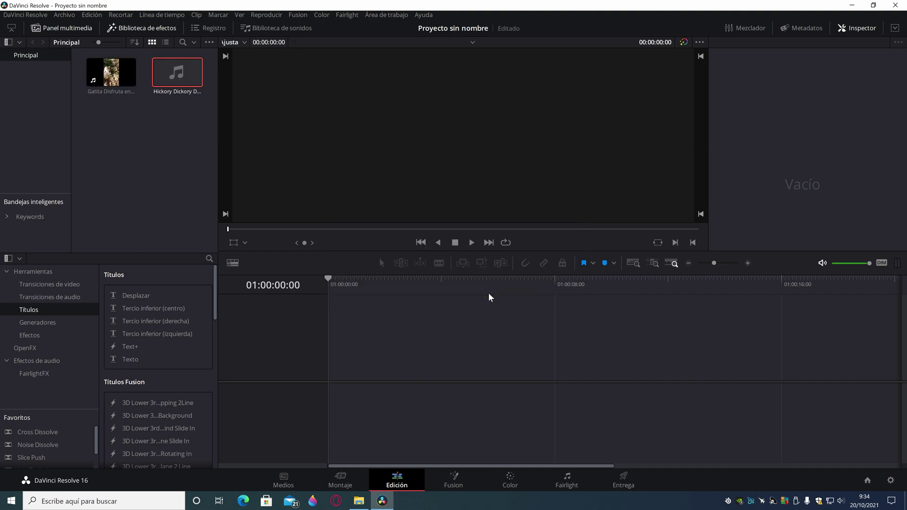
pyautogui.click(171, 160)
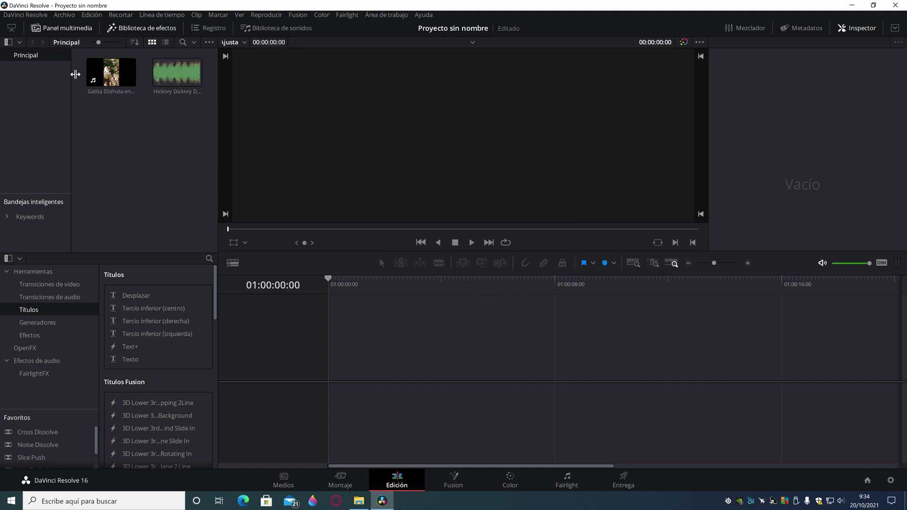
# Step: Place the Gatita video at the start of the timeline and add the Hickory Dickory Dock music beneath it, trimmed to the video's end
pyautogui.moveTo(111, 75); pyautogui.dragTo(350, 395)
pyautogui.moveTo(327, 278); pyautogui.dragTo(344, 297)
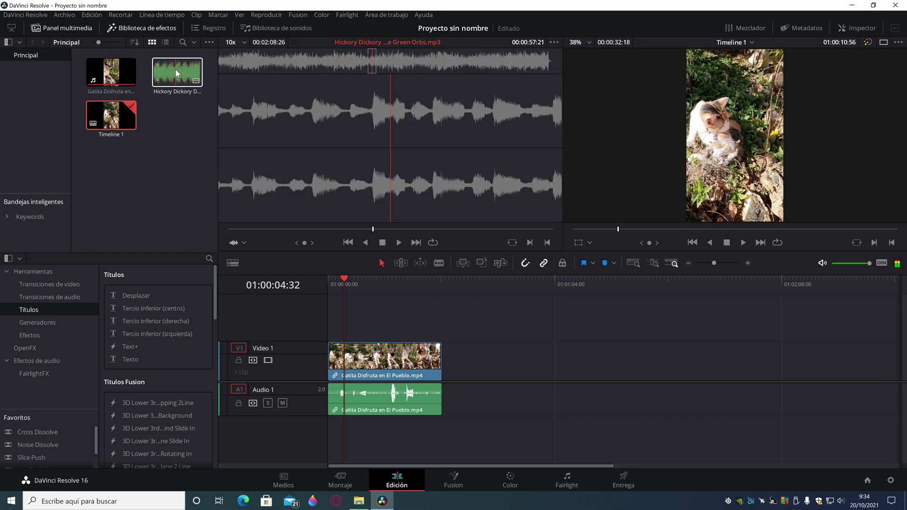
pyautogui.moveTo(172, 71); pyautogui.dragTo(344, 461)
pyautogui.click(781, 434)
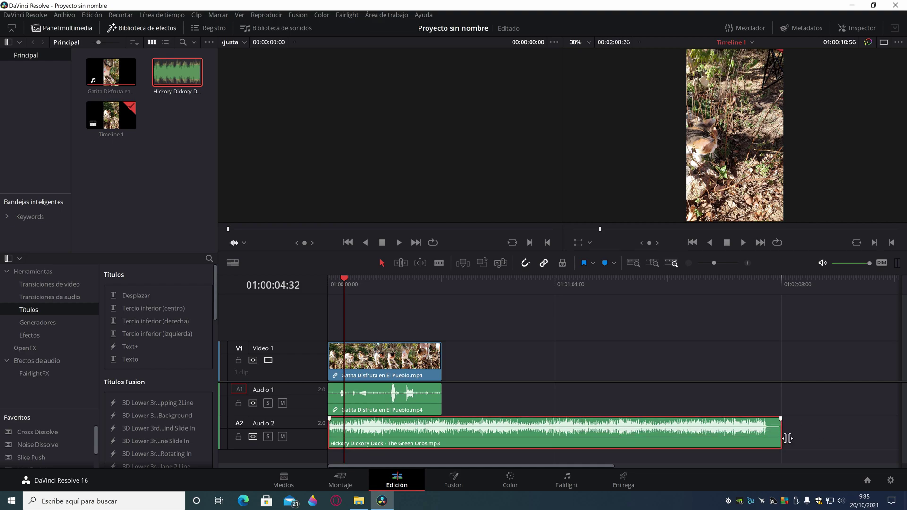
pyautogui.moveTo(787, 438); pyautogui.dragTo(443, 437)
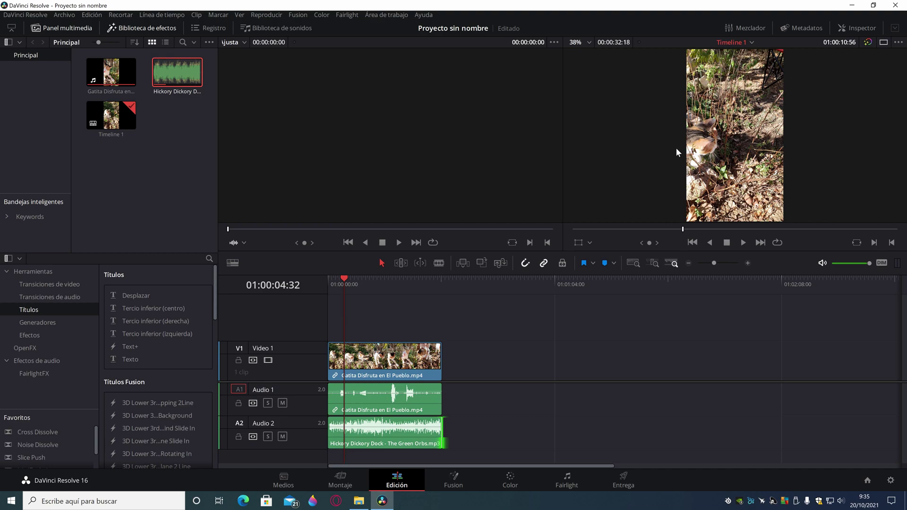
# Step: Lower the volume of the music clip on Audio 2 and play back a few seconds to check the mix
pyautogui.click(378, 283)
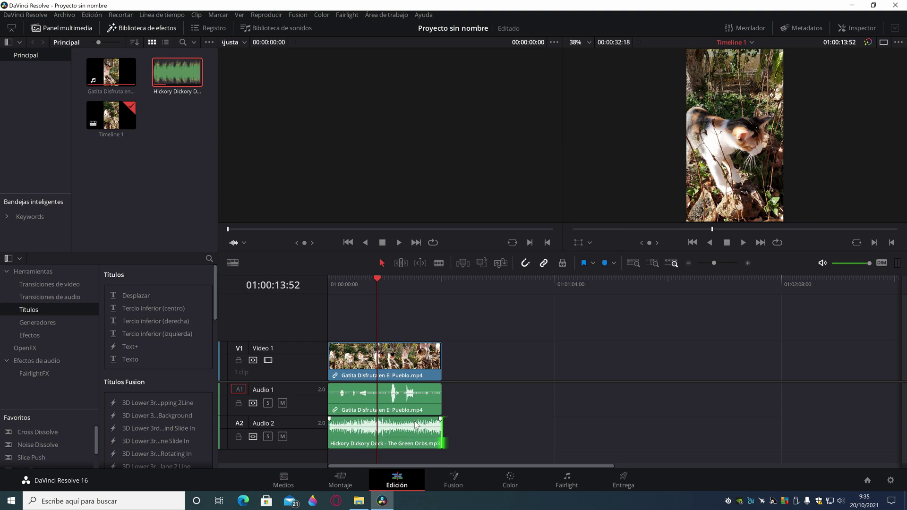
pyautogui.moveTo(399, 429); pyautogui.dragTo(402, 435)
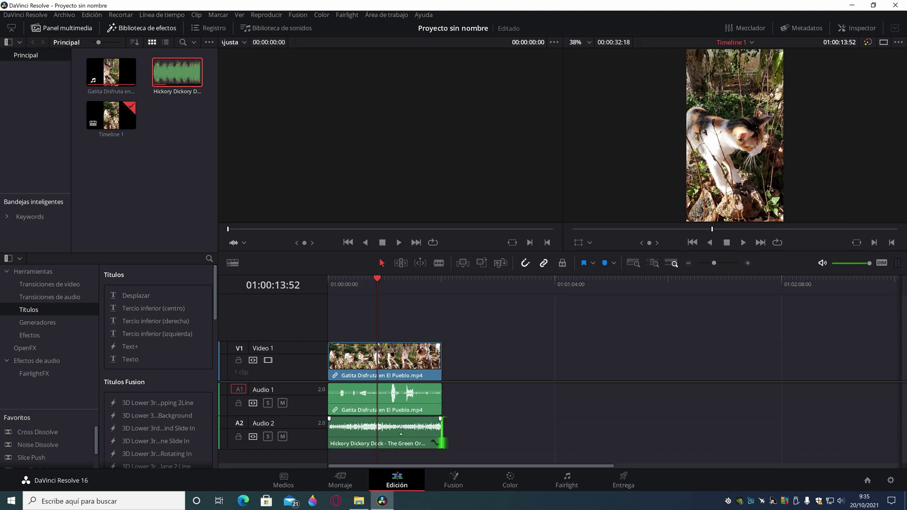
pyautogui.click(344, 283)
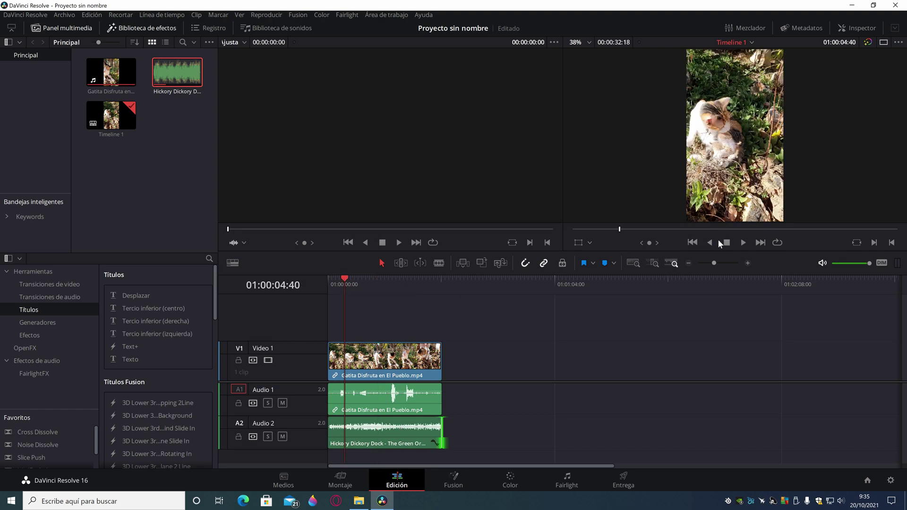
pyautogui.click(743, 242)
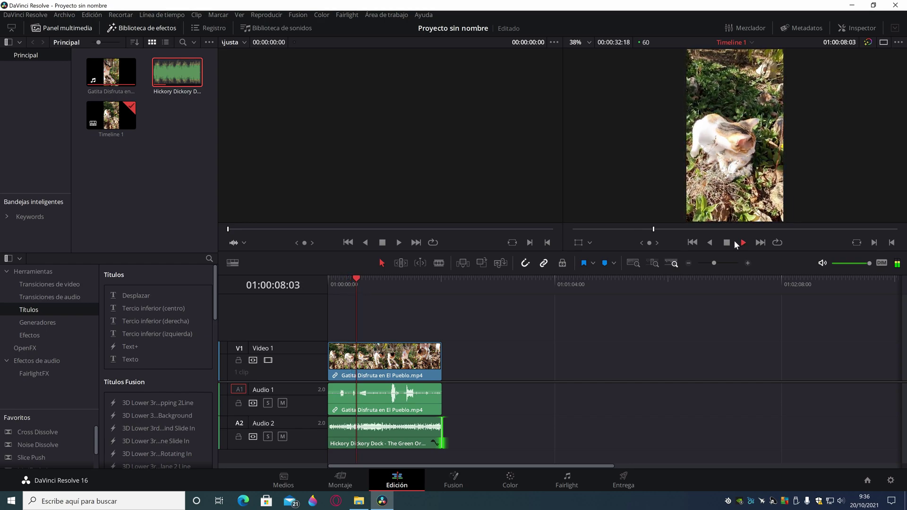
pyautogui.click(728, 242)
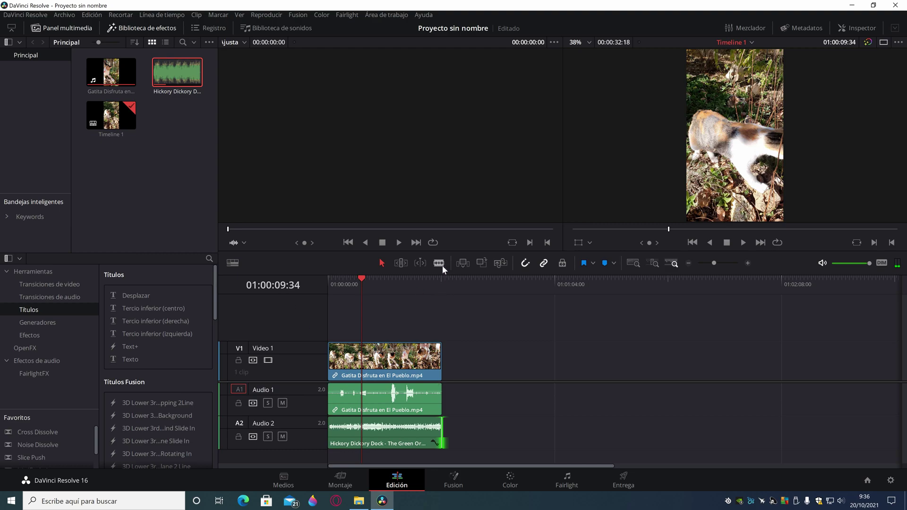
# Step: Split the Gatita clip at about 13 seconds and adjust the volumes of its first audio part and the music
pyautogui.click(375, 392)
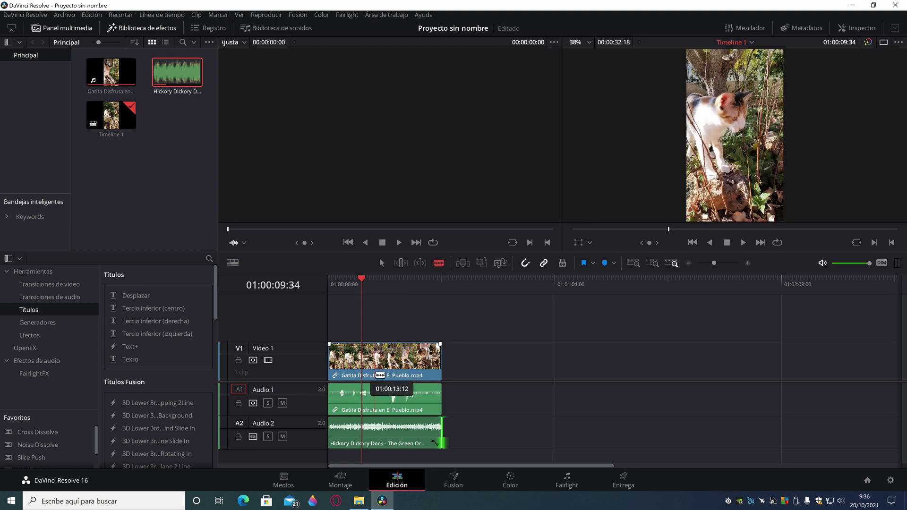
pyautogui.click(382, 263)
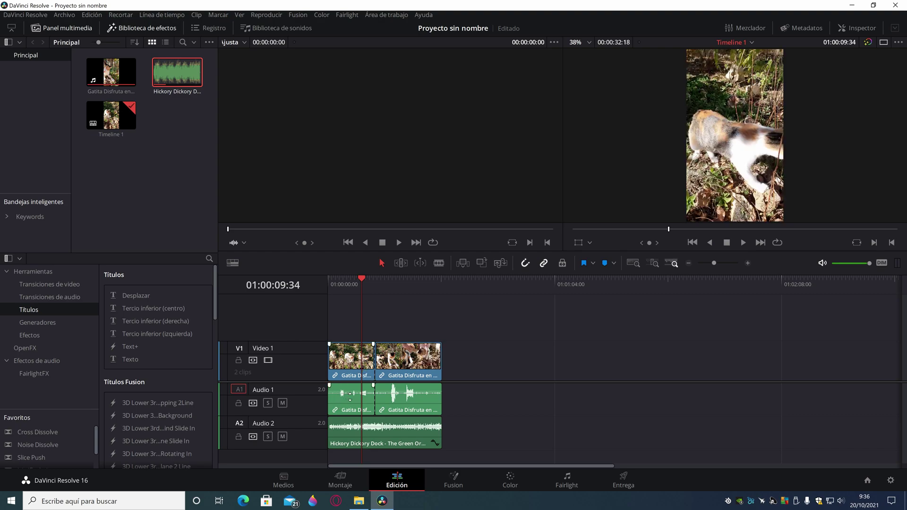
pyautogui.moveTo(350, 396); pyautogui.dragTo(351, 397)
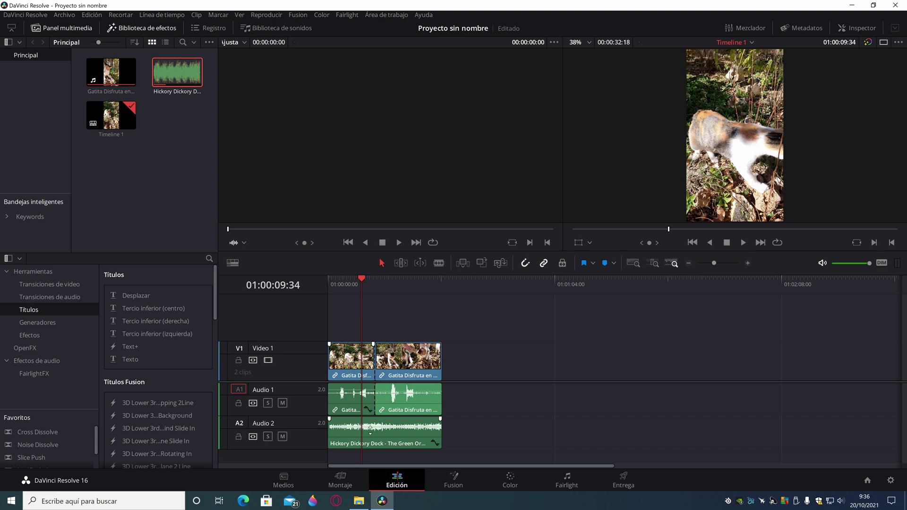
pyautogui.moveTo(369, 428); pyautogui.dragTo(370, 429)
# Step: Play the timeline from about 2 seconds to check the audio balance, and scrub ahead to about 28 seconds
pyautogui.click(337, 282)
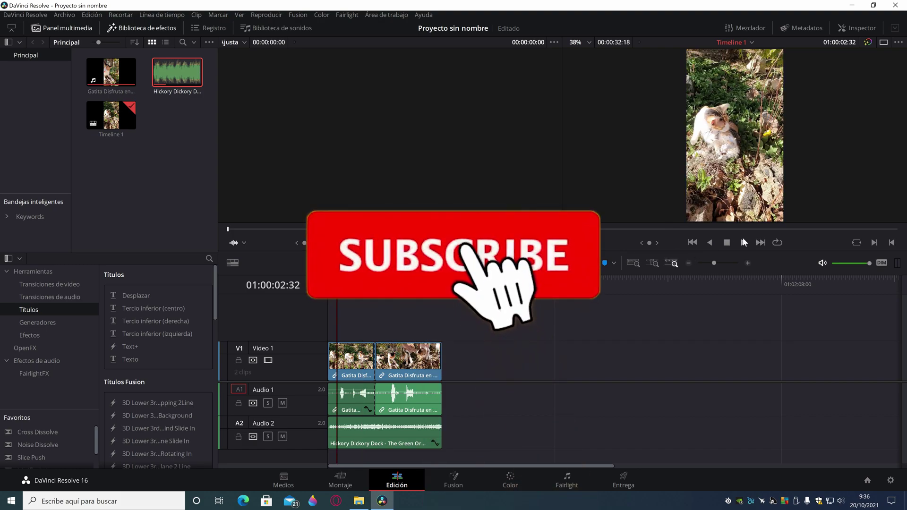
pyautogui.click(744, 243)
pyautogui.press('XF86AudioLowerVolume')
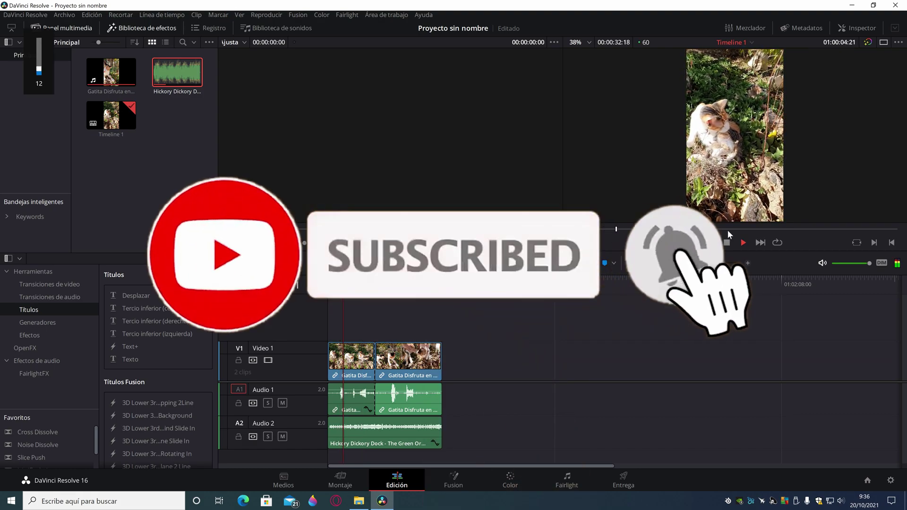
pyautogui.press('XF86AudioRaiseVolume')
pyautogui.press('XF86AudioRaiseVolume')
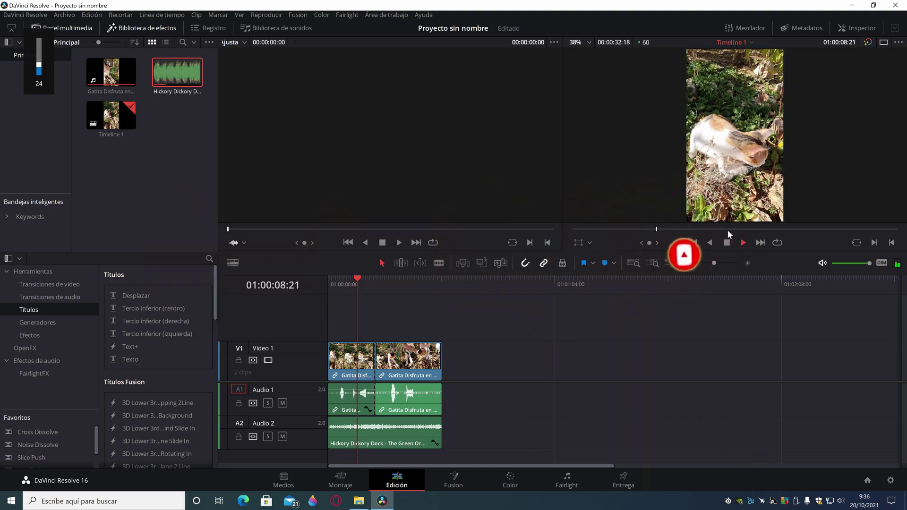
pyautogui.click(727, 243)
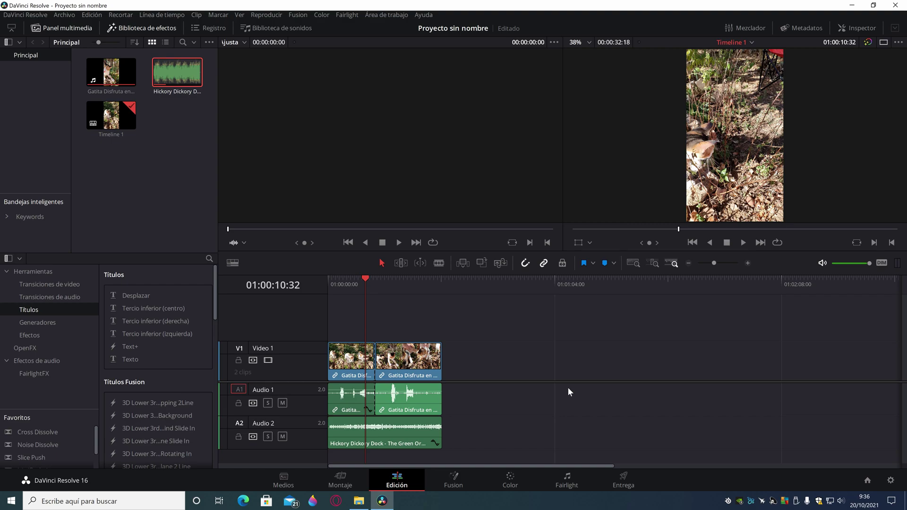
pyautogui.moveTo(409, 422)
pyautogui.moveTo(363, 280); pyautogui.dragTo(430, 284)
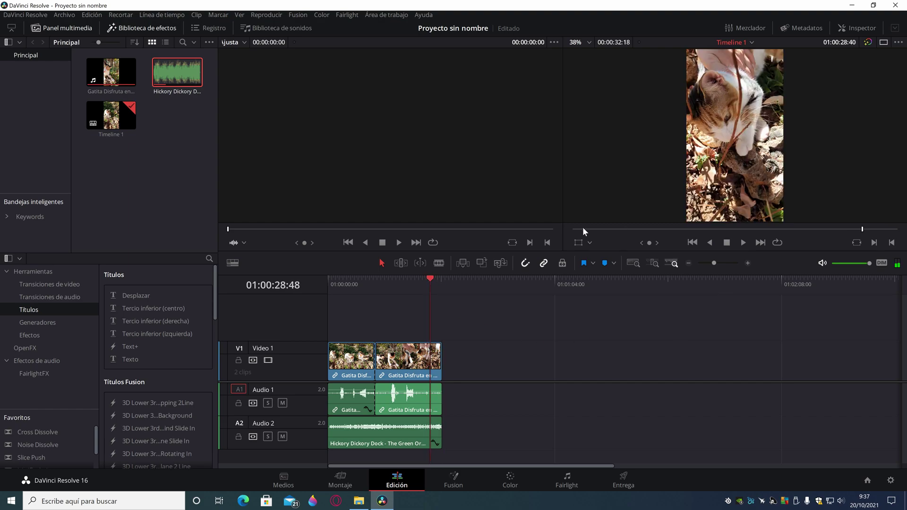
# Step: Go to the Deliver (Entrega) page and set the render location to the Videos folder
pyautogui.click(633, 477)
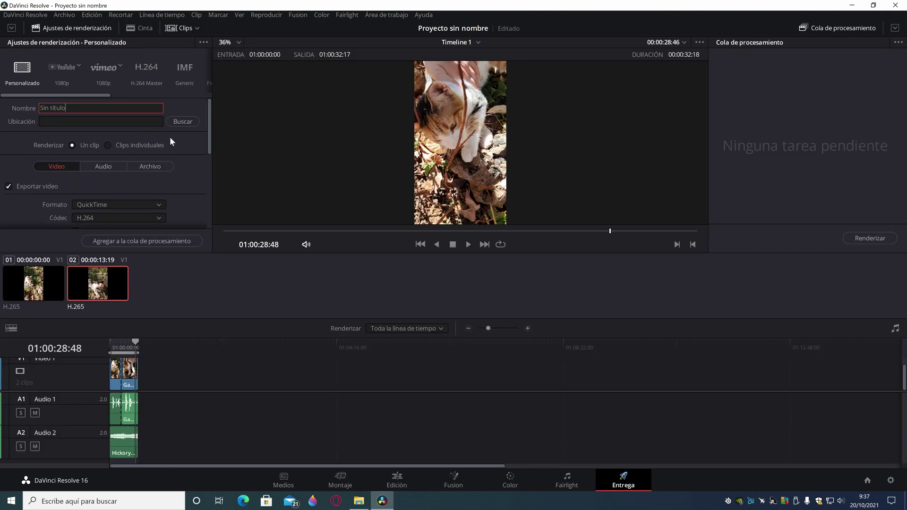
pyautogui.click(182, 122)
pyautogui.click(297, 277)
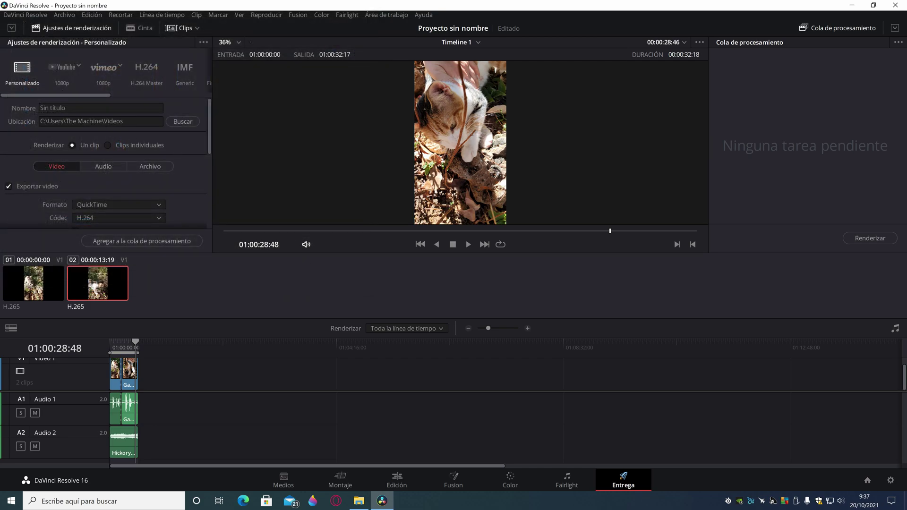
# Step: Set the render format to MP4 and render the whole timeline as a single clip through the render queue
pyautogui.click(126, 204)
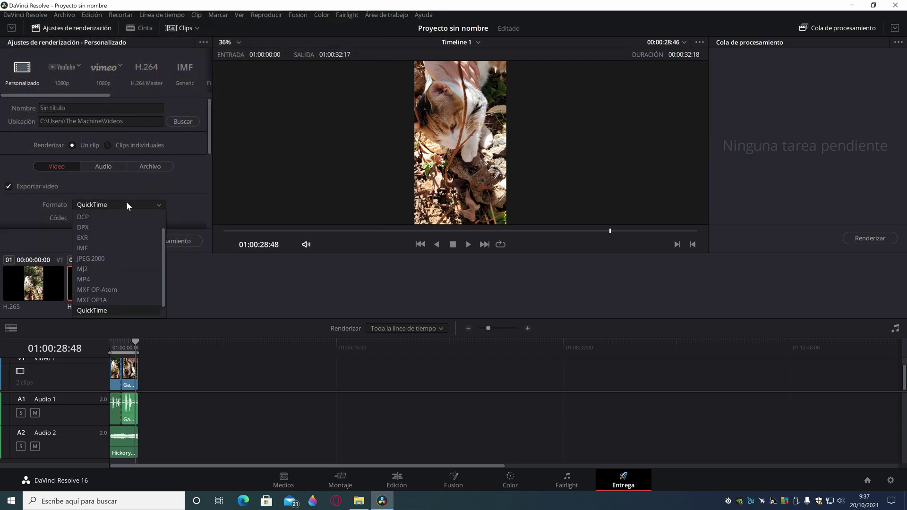
pyautogui.click(113, 280)
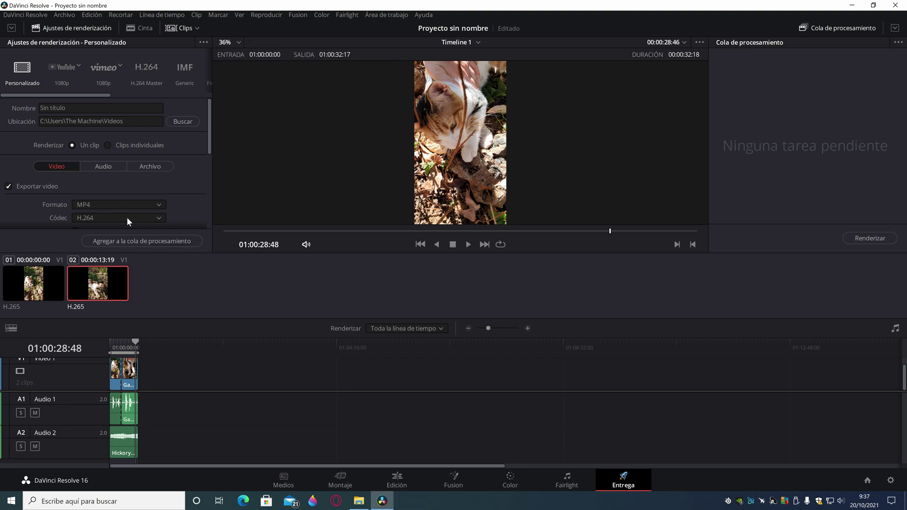
pyautogui.click(155, 243)
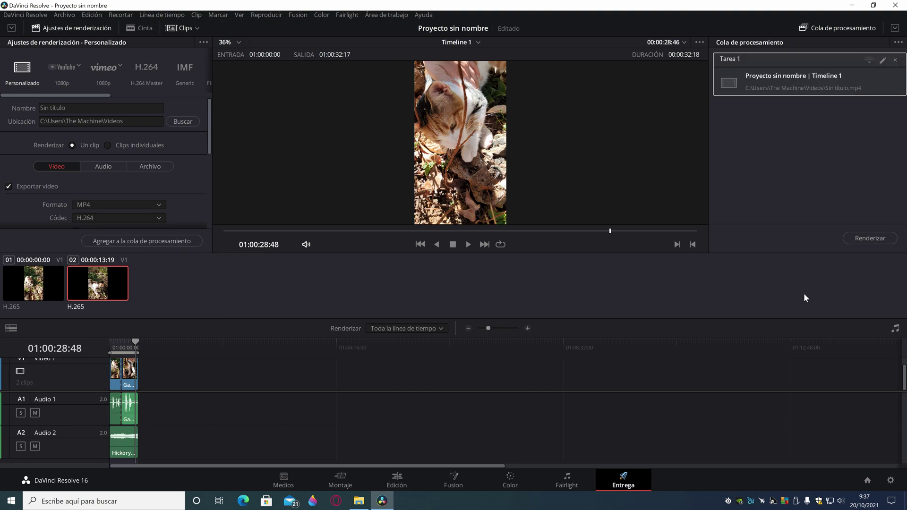
pyautogui.click(870, 239)
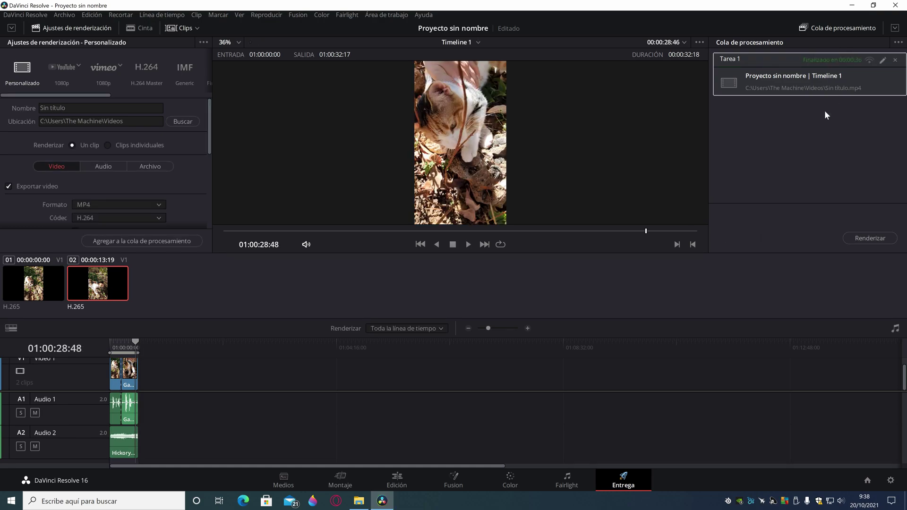
# Step: On the Edit (Edición) page, cut the second Gatita clip at about 21 and 25 seconds and delete the section between the cuts
pyautogui.click(397, 480)
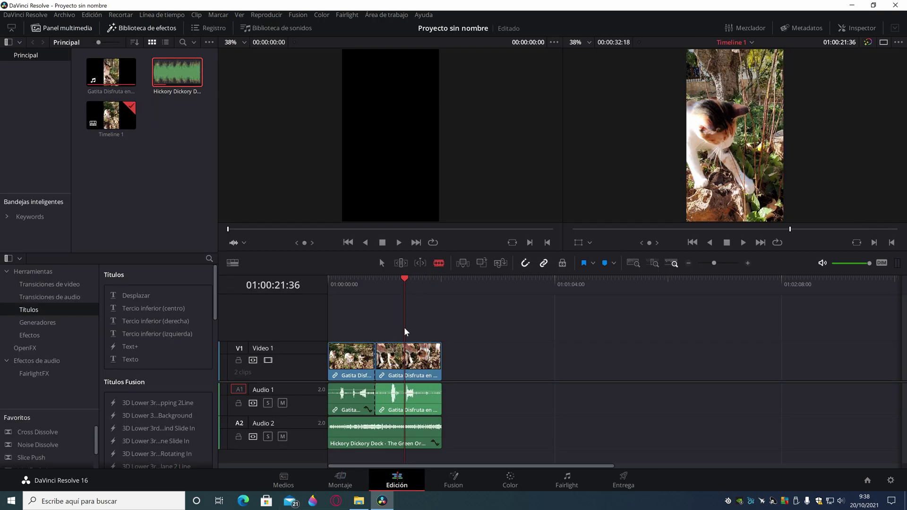
pyautogui.click(420, 358)
pyautogui.click(416, 358)
pyautogui.click(382, 262)
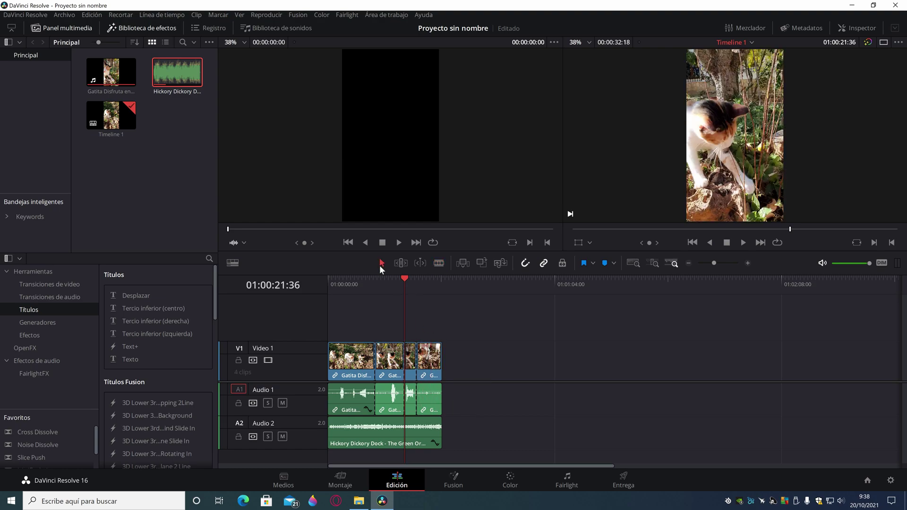
pyautogui.click(412, 364)
pyautogui.press('Delete')
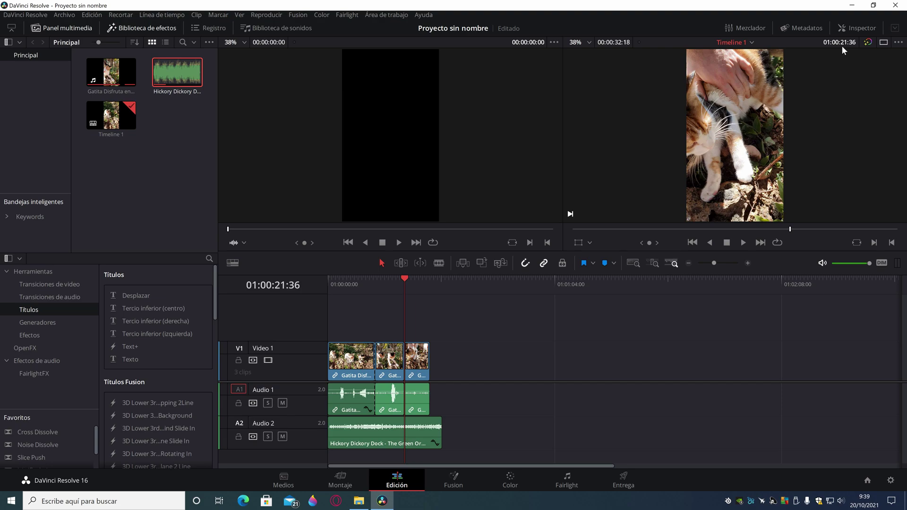
# Step: Minimize DaVinci Resolve to return to the Gatita Disfrutando de la Naturaleza folder in File Explorer
pyautogui.click(853, 7)
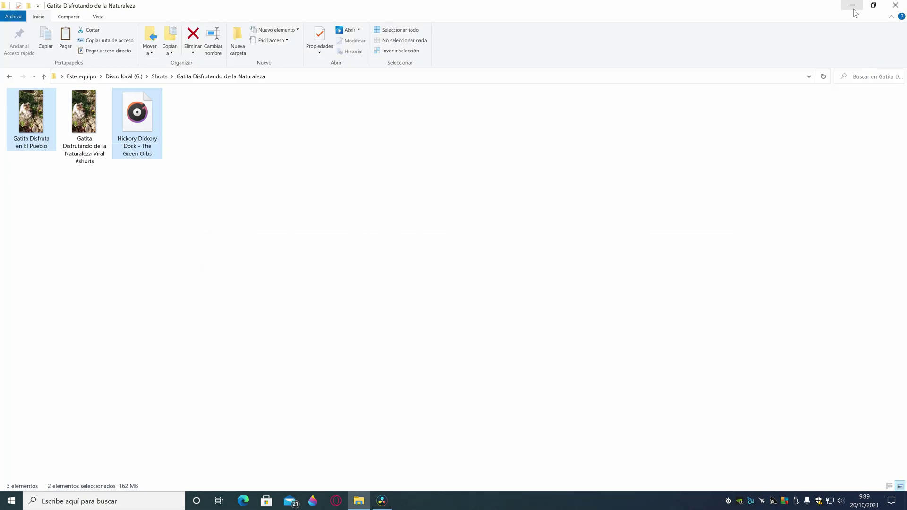